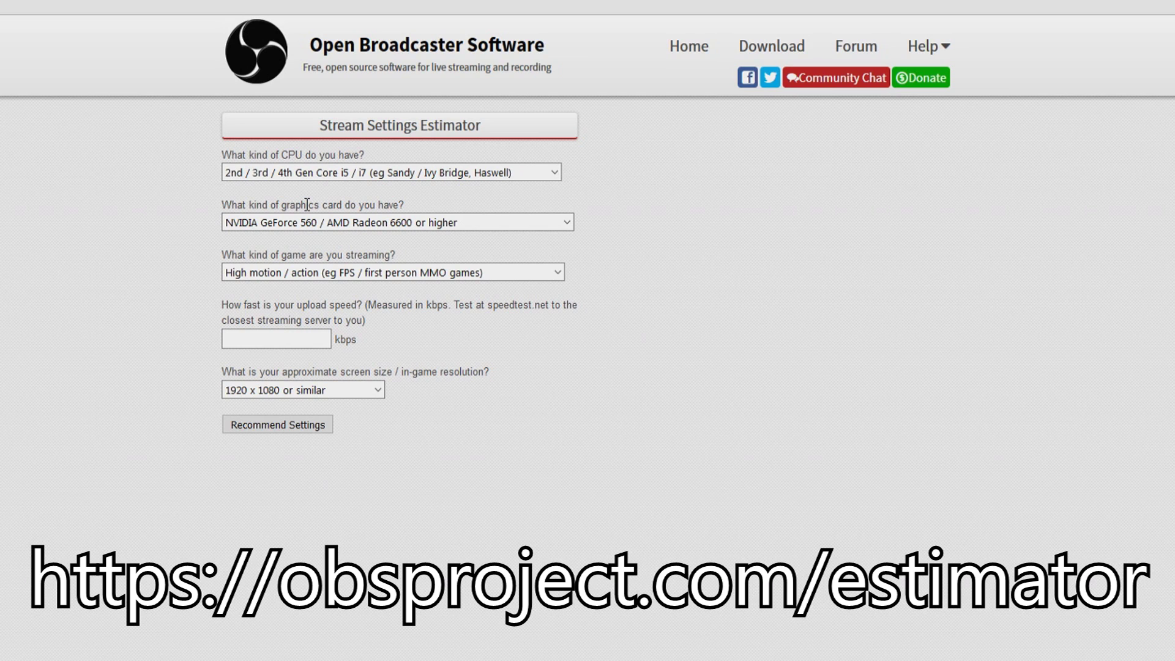
Keep the current CPU type, pick the NVIDIA GeForce / AMD Radeon graphics option, and keep High motion
{"action": "left_click", "coordinate": [419, 174]}
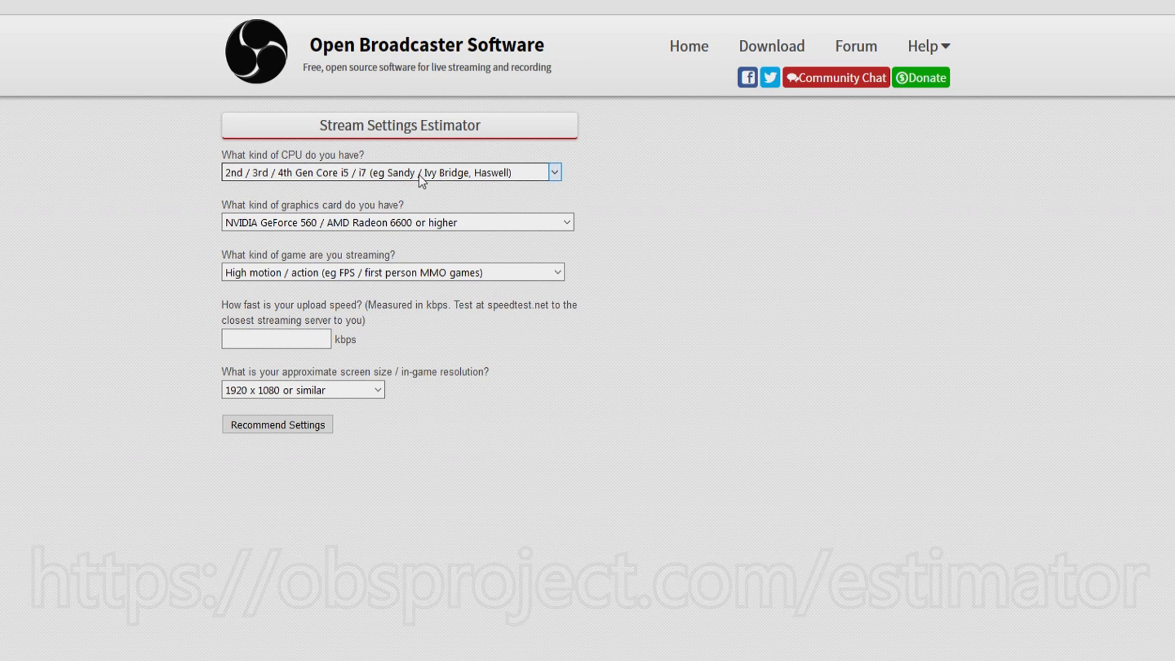
{"action": "left_click", "coordinate": [374, 178]}
{"action": "left_click", "coordinate": [375, 182]}
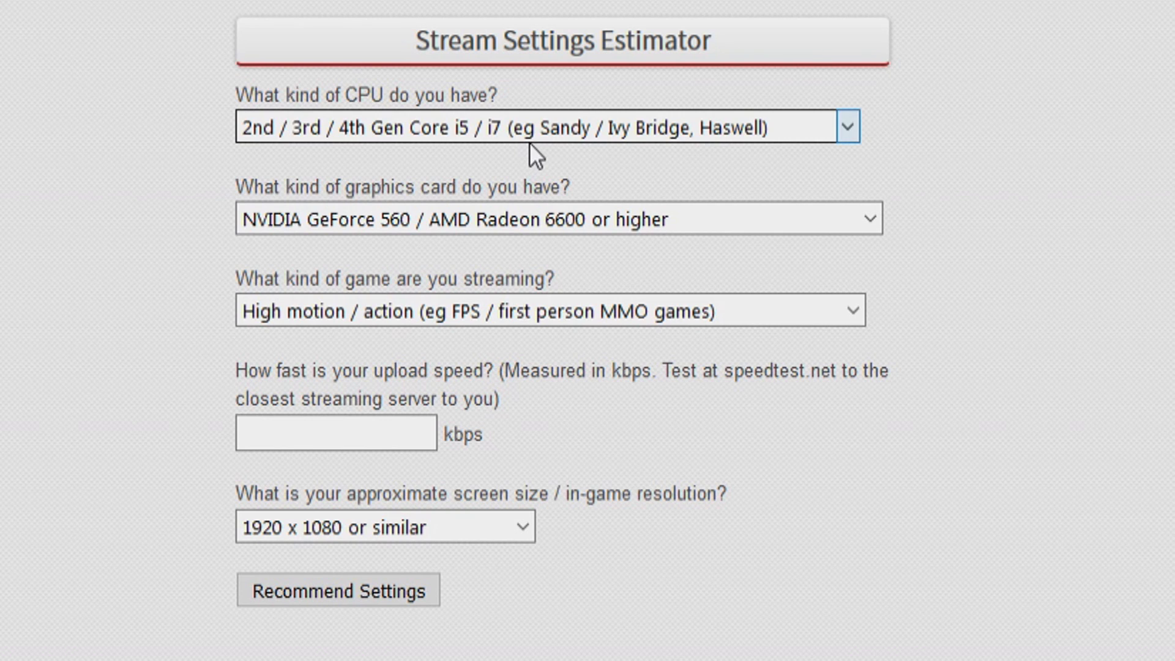
{"action": "left_click", "coordinate": [439, 224]}
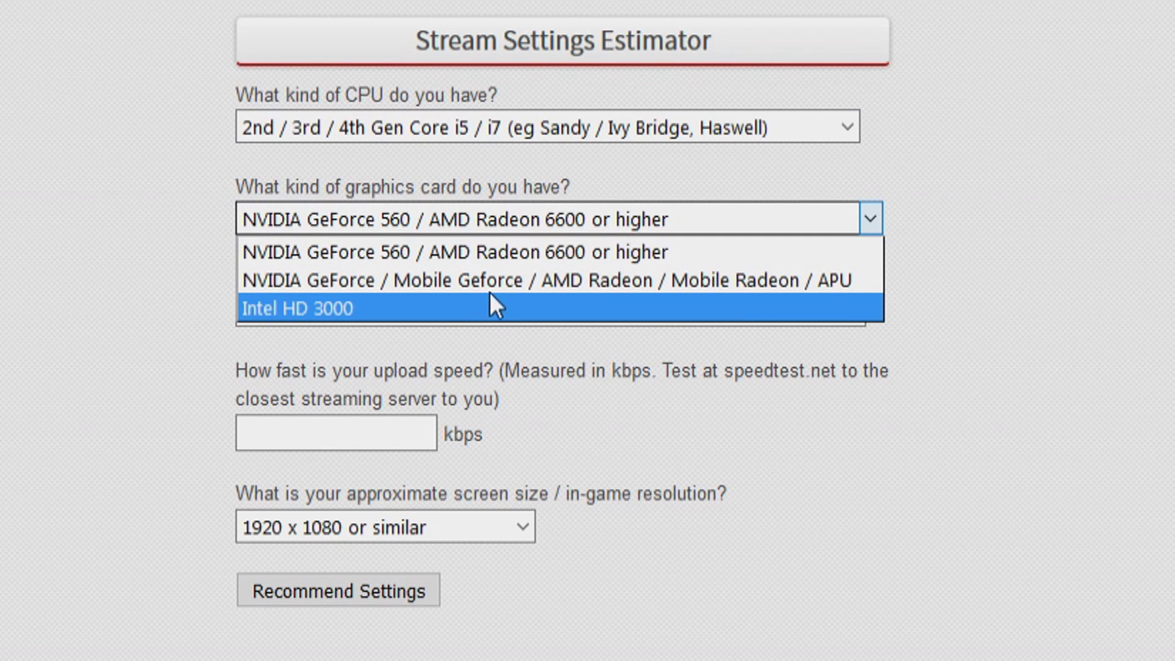
{"action": "left_click", "coordinate": [604, 284]}
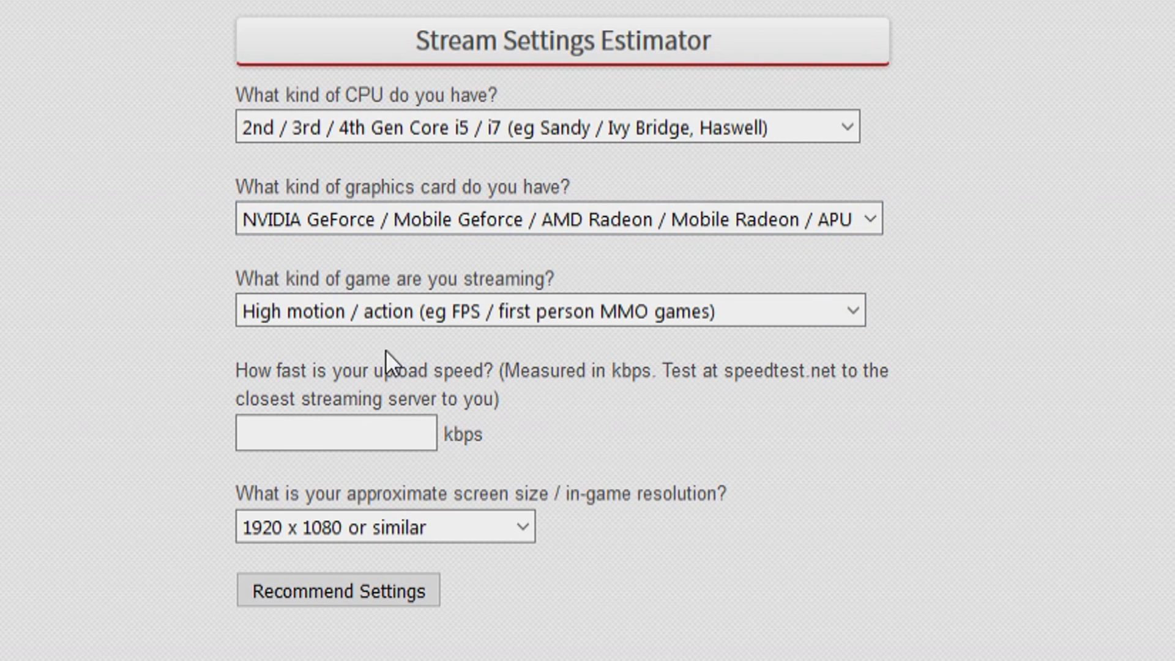
{"action": "left_click", "coordinate": [406, 317]}
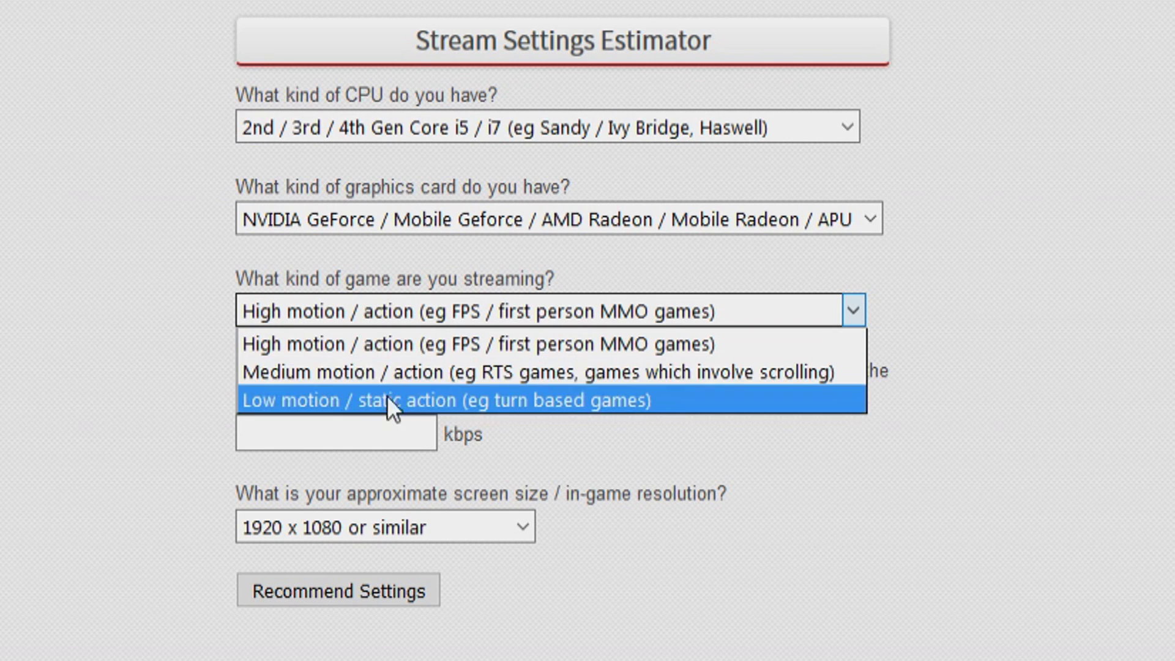
{"action": "left_click", "coordinate": [372, 344]}
Enter 4500 kbps as the upload speed and keep 1920 x 1080 resolution
{"action": "left_click", "coordinate": [394, 426]}
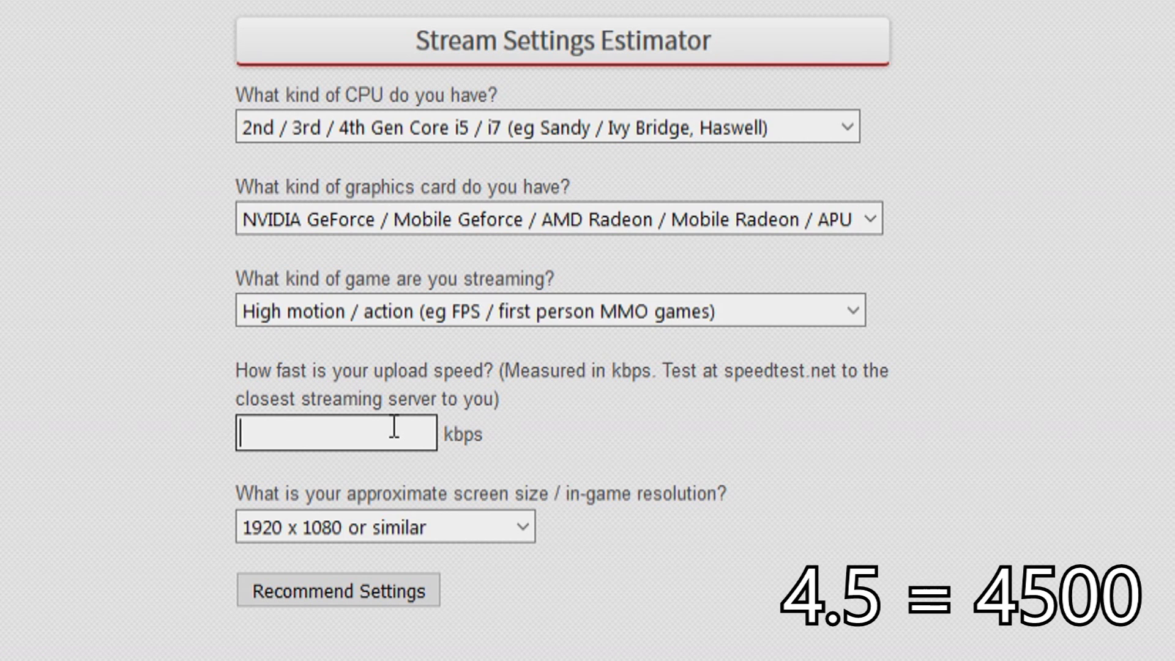
{"action": "type", "text": "4500"}
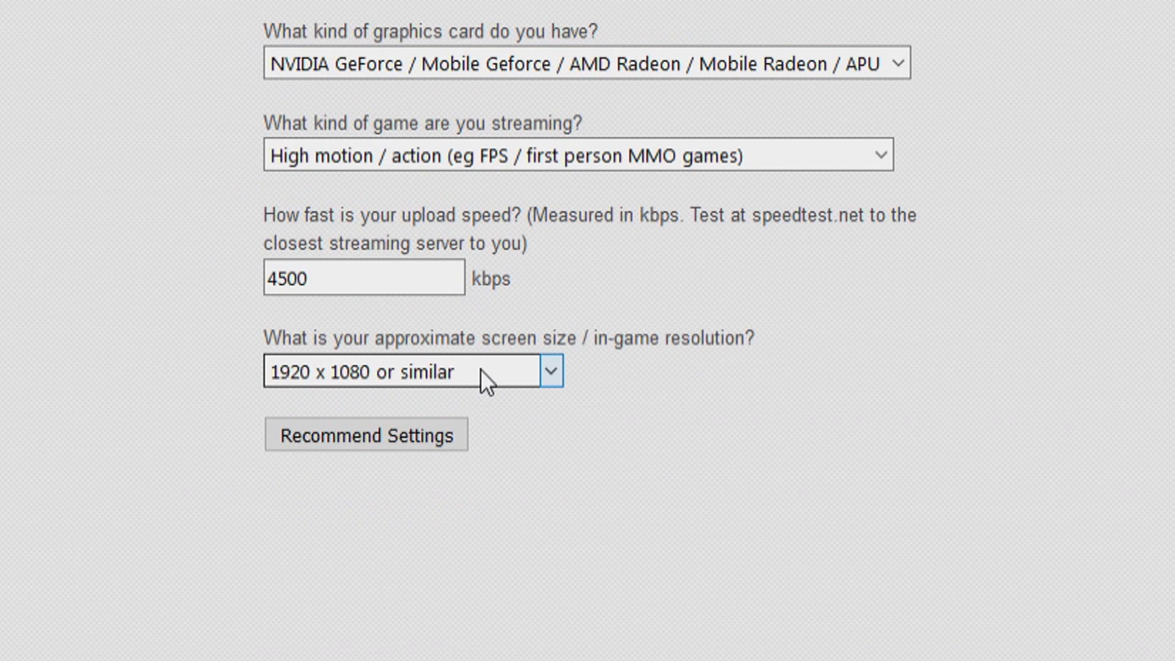
{"action": "left_click", "coordinate": [481, 371]}
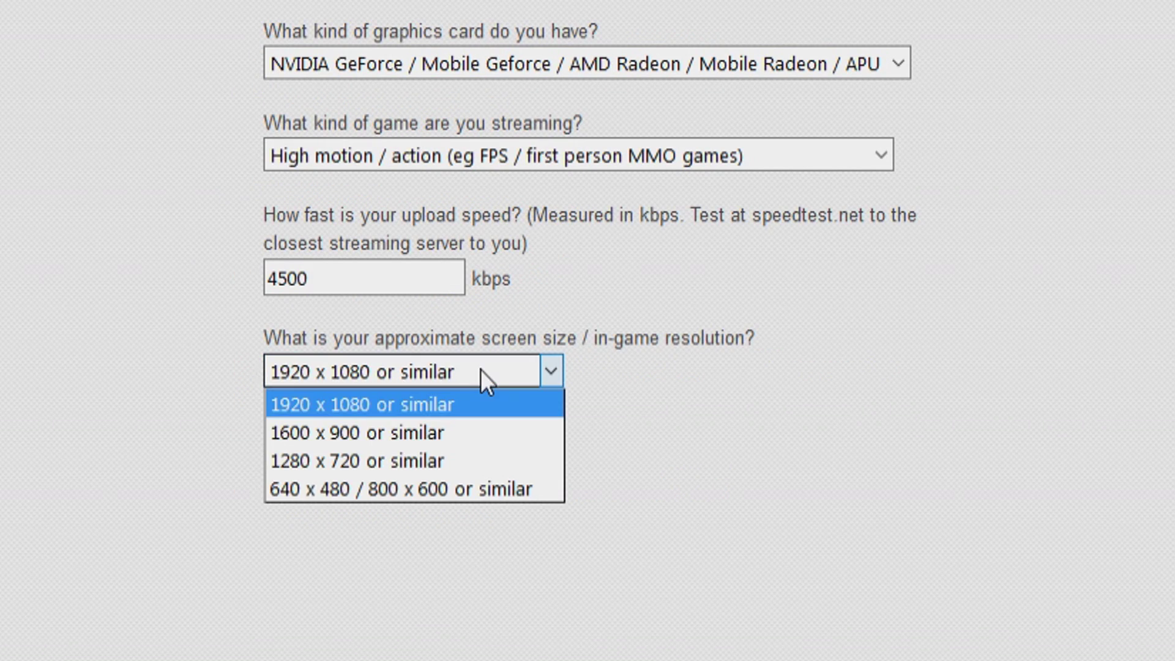
{"action": "left_click", "coordinate": [474, 405]}
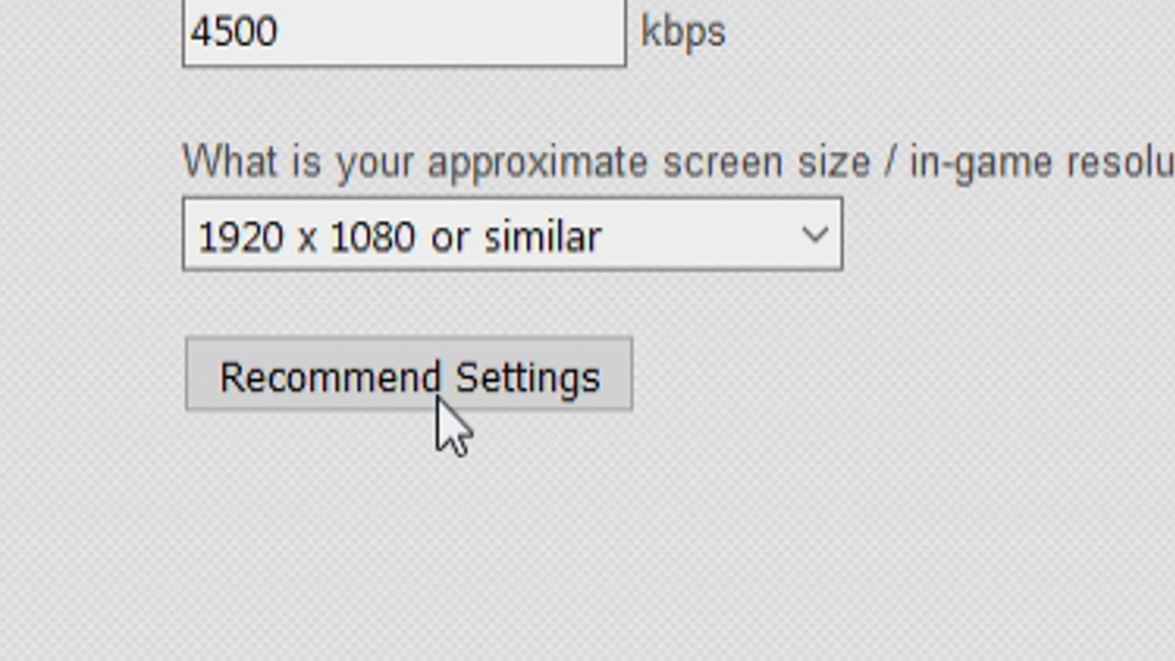
Generate the recommended settings and highlight the 30 FPS and 60 FPS advice
{"action": "left_click", "coordinate": [433, 368]}
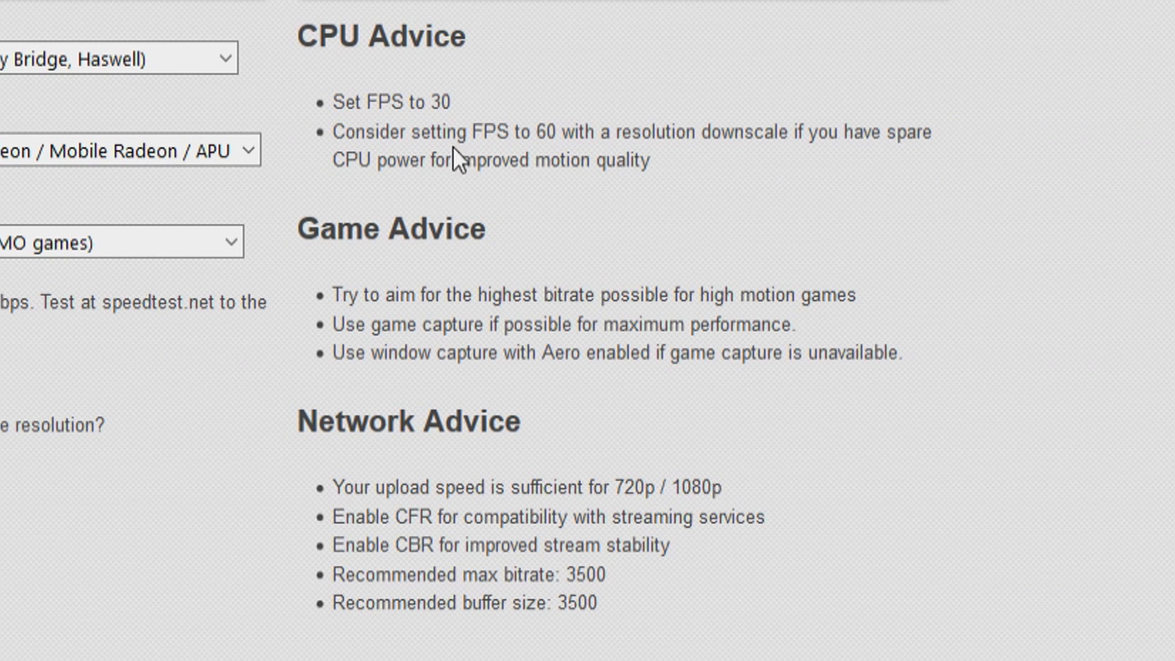
{"action": "double_click", "coordinate": [442, 103]}
{"action": "left_click", "coordinate": [395, 136]}
{"action": "left_click_drag", "start_coordinate": [420, 129], "coordinate": [516, 122]}
{"action": "left_click", "coordinate": [667, 160]}
Highlight the Network Advice (3500 max bitrate and buffer) and supported 720p / 1080p resolutions
{"action": "left_click_drag", "start_coordinate": [332, 487], "coordinate": [597, 603]}
{"action": "left_click", "coordinate": [404, 519]}
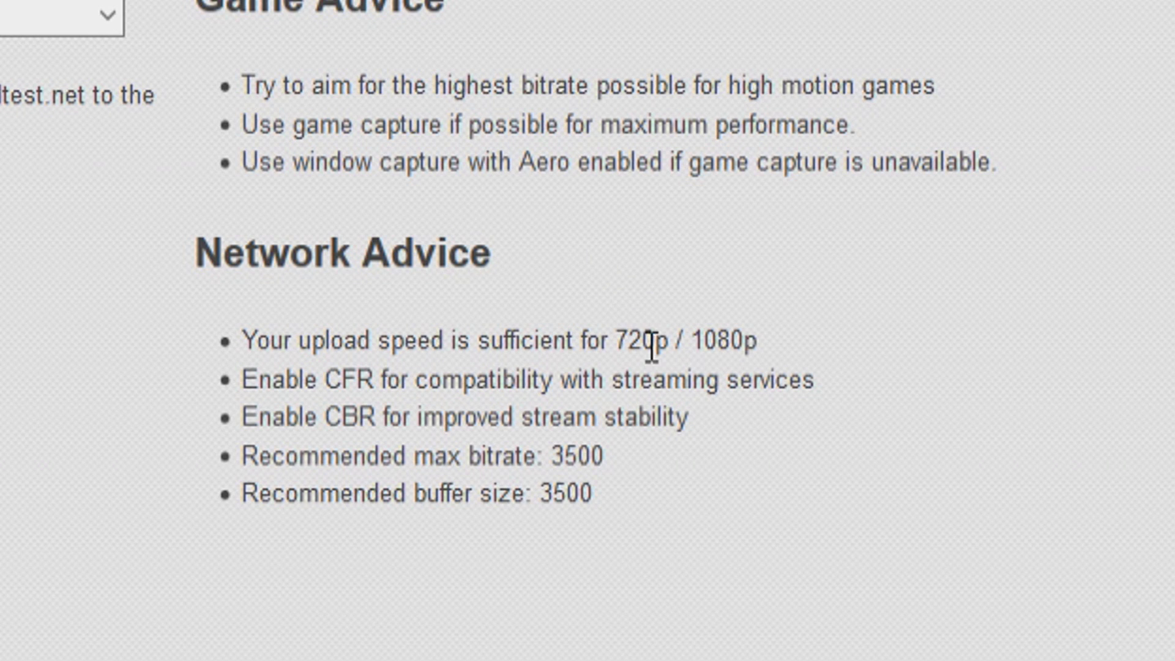
{"action": "left_click_drag", "start_coordinate": [617, 340], "coordinate": [793, 332]}
{"action": "left_click", "coordinate": [450, 402]}
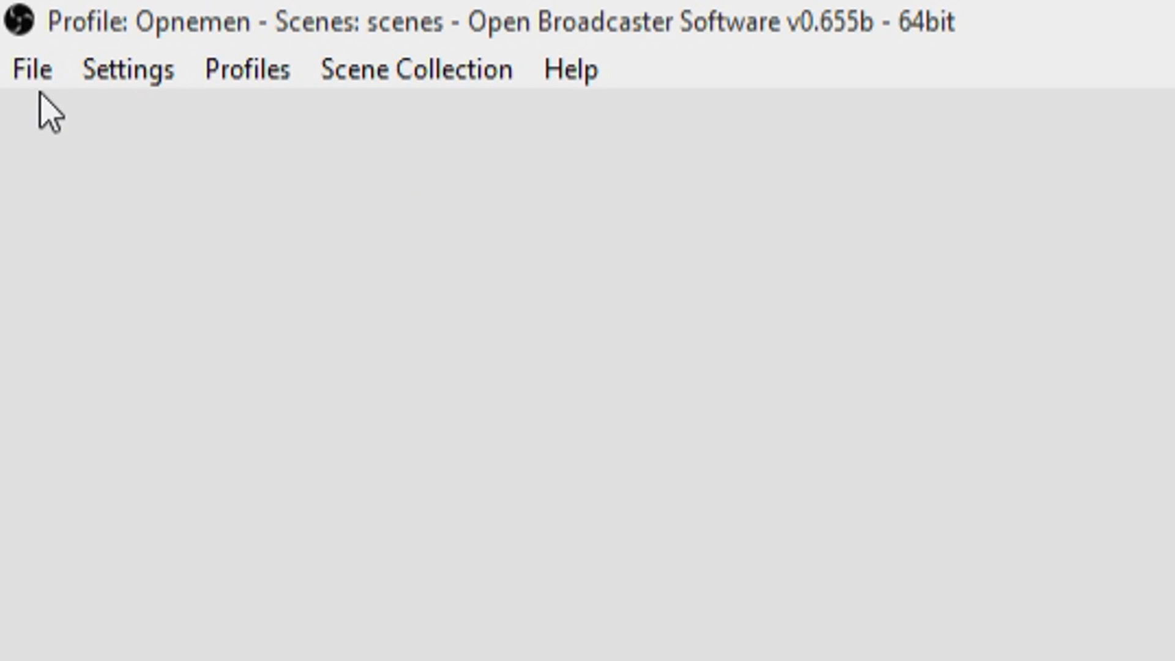
In the Encoding settings, change Max Bitrate from 5000 to 3500 and begin editing Buffer Size
{"action": "left_click", "coordinate": [139, 79]}
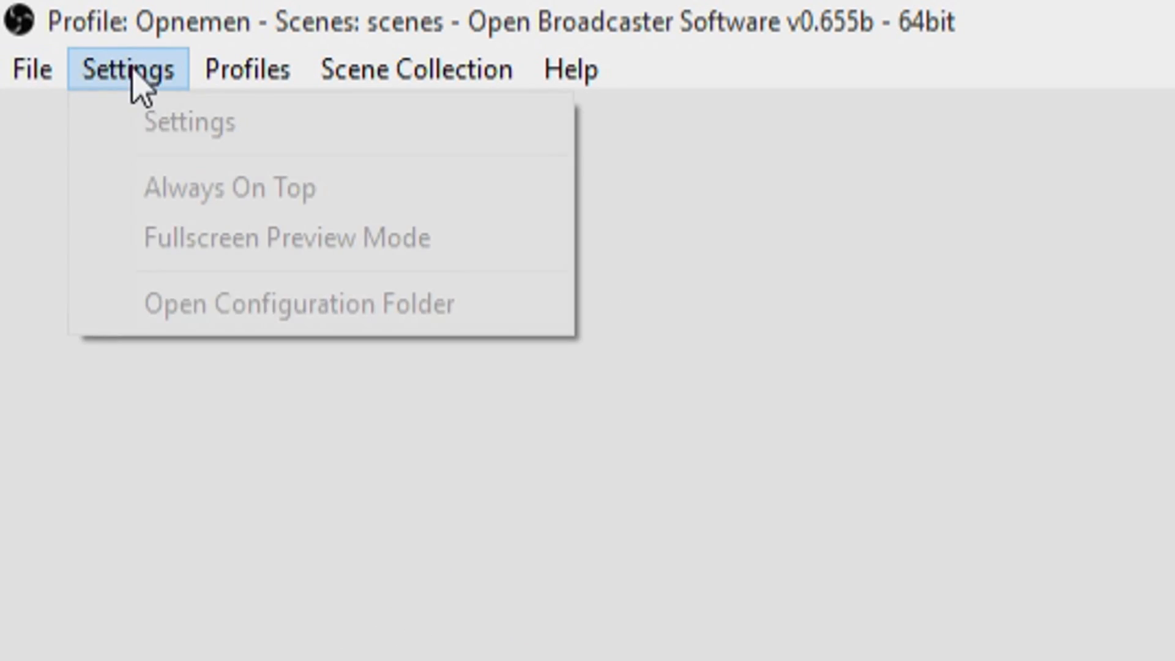
{"action": "left_click", "coordinate": [189, 121]}
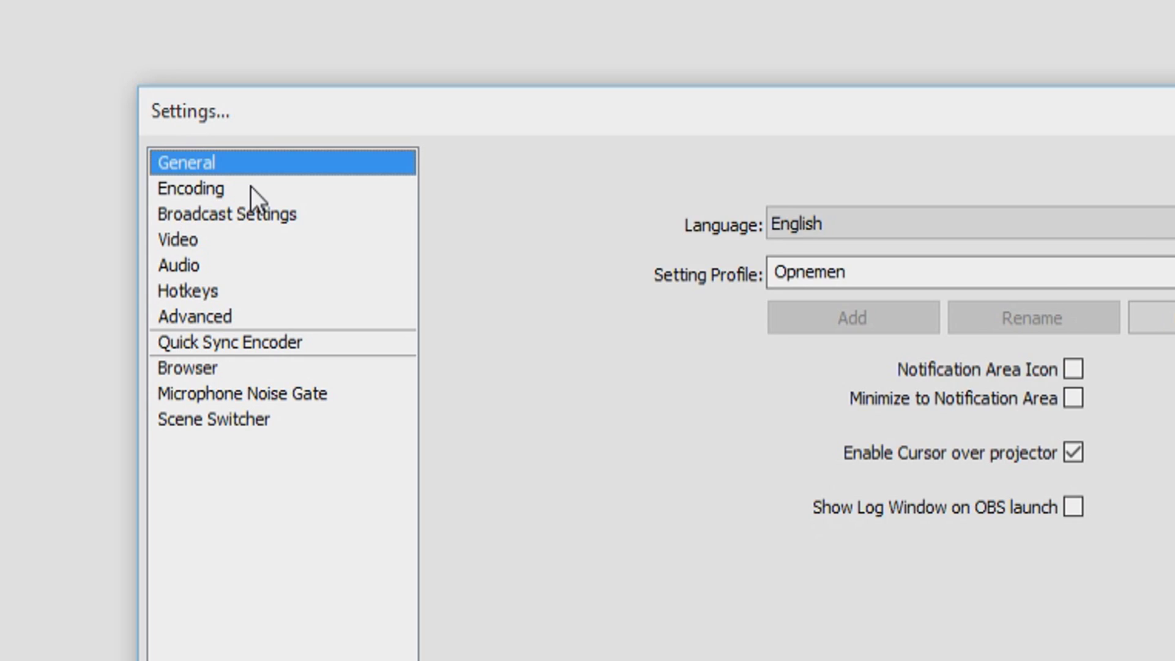
{"action": "left_click", "coordinate": [373, 147]}
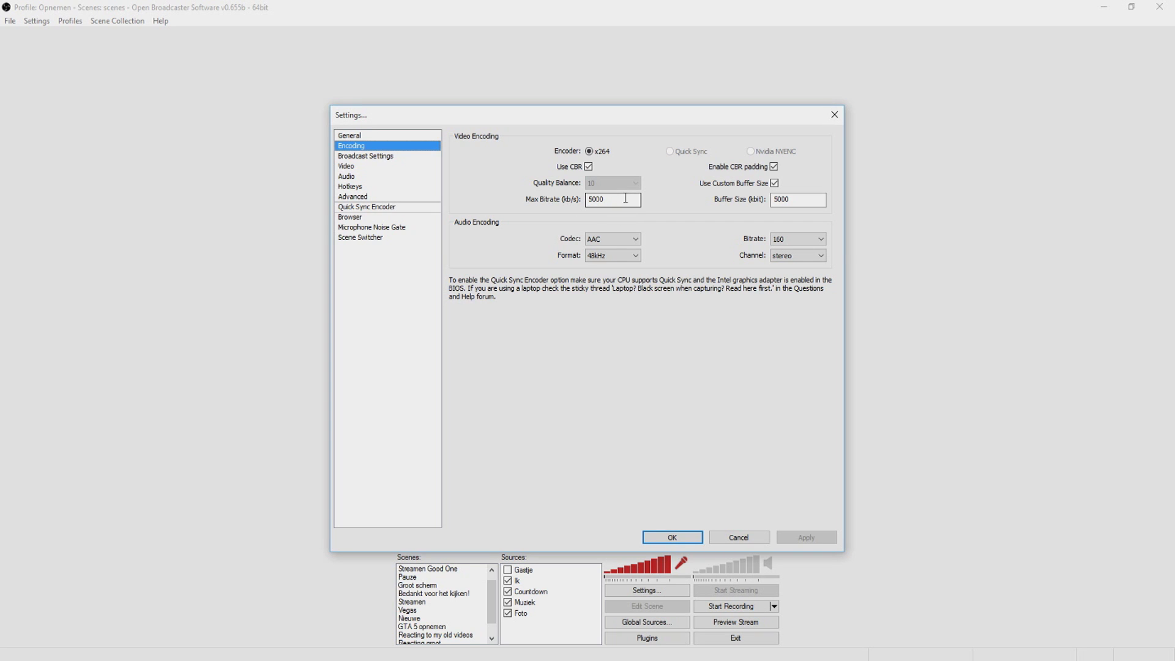
{"action": "left_click_drag", "start_coordinate": [630, 198], "coordinate": [539, 194]}
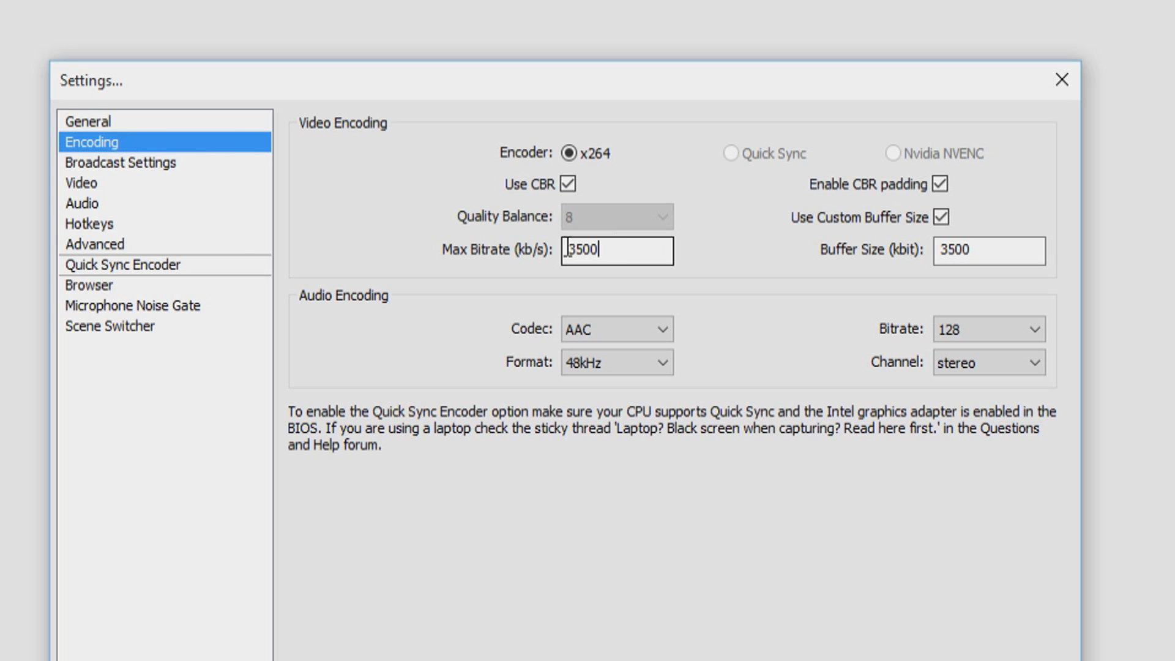
{"action": "double_click", "coordinate": [566, 251]}
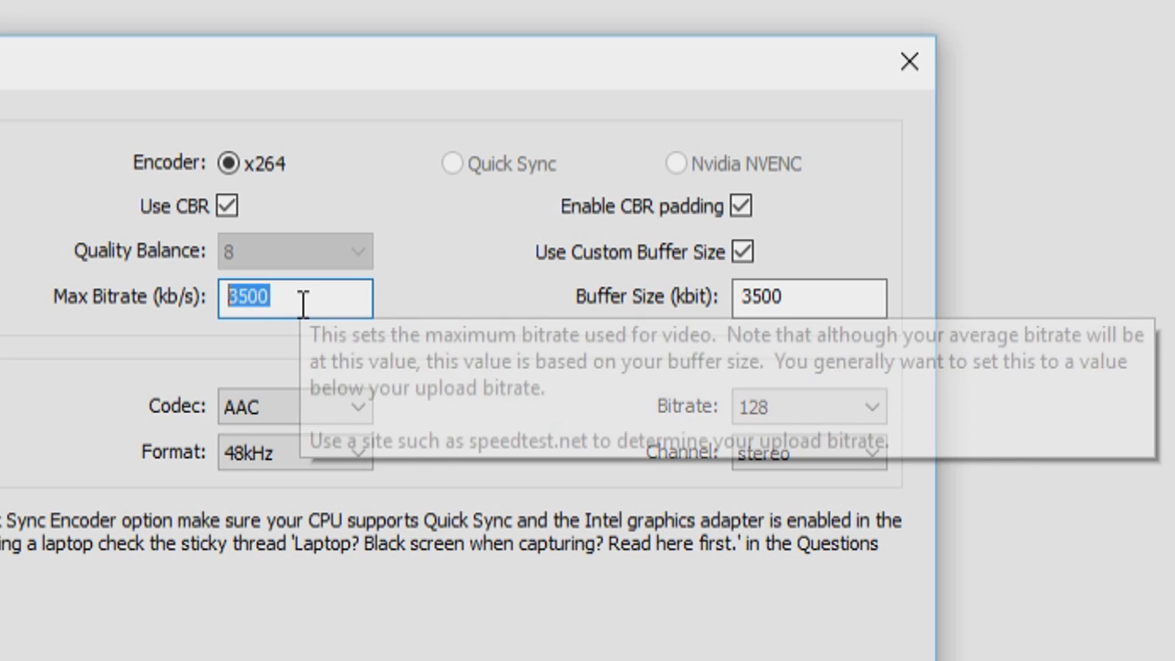
{"action": "left_click", "coordinate": [621, 255]}
{"action": "left_click", "coordinate": [937, 256]}
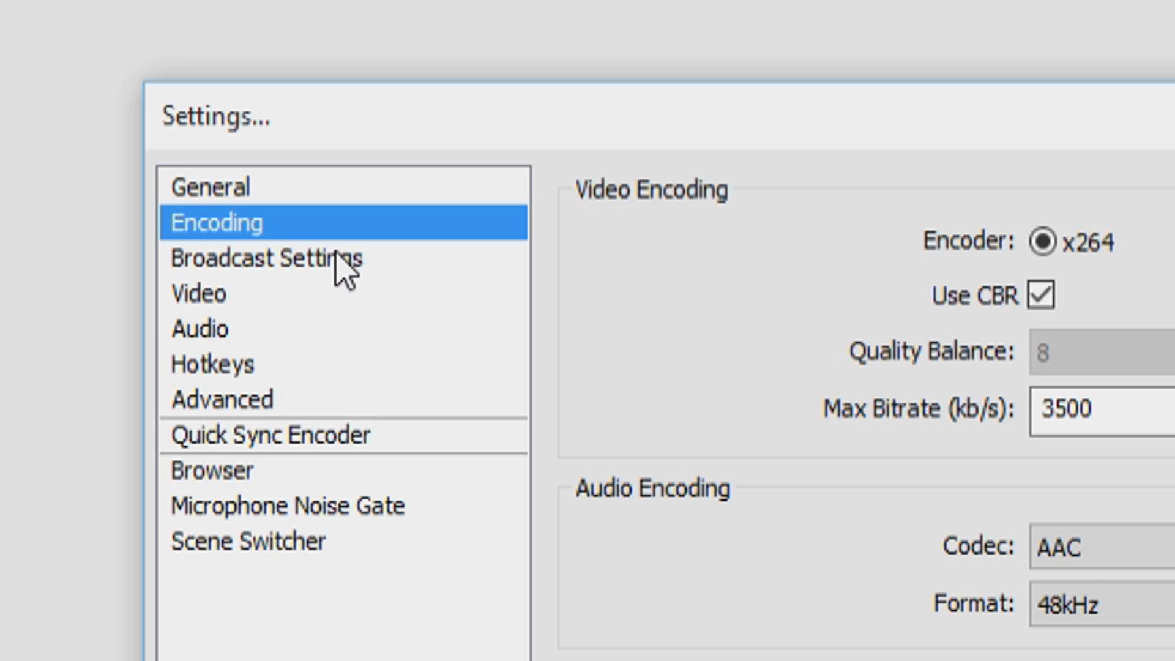
Set the broadcast to Live Stream on Twitch via the US West: San Francisco, CA server
{"action": "left_click", "coordinate": [161, 163]}
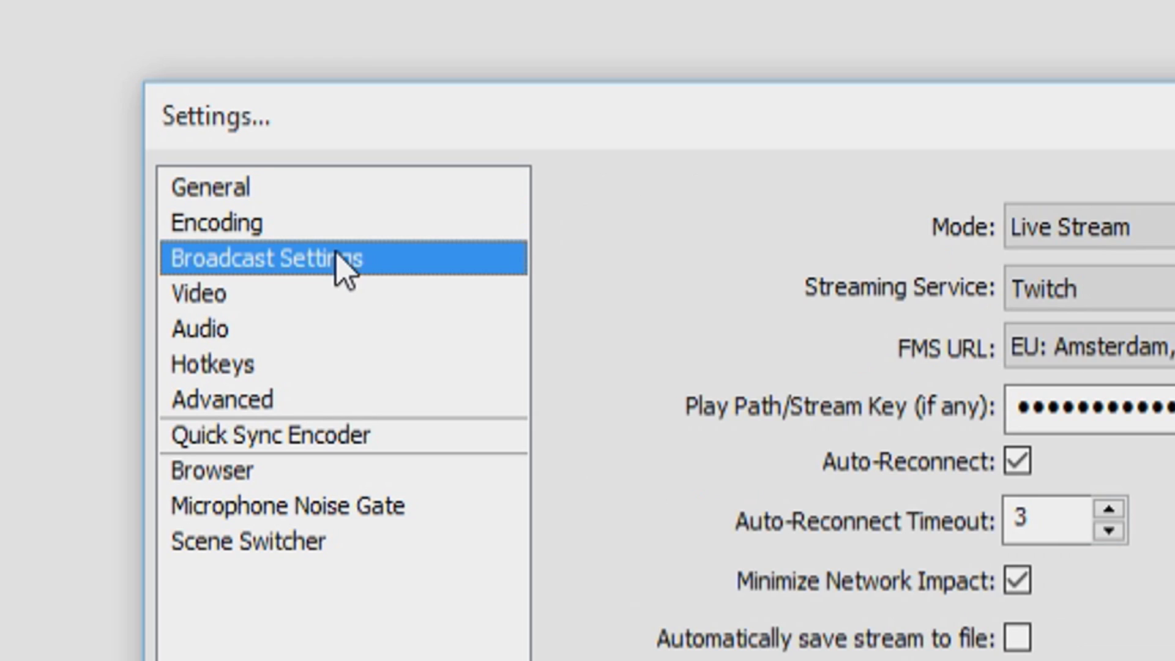
{"action": "left_click", "coordinate": [1166, 234]}
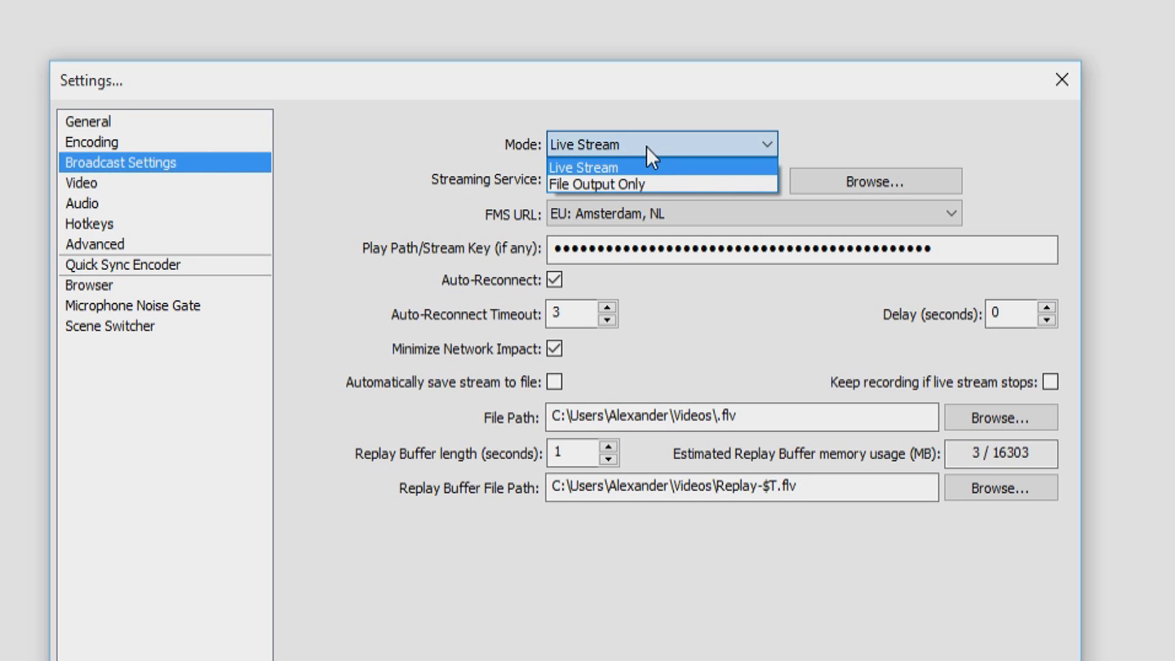
{"action": "left_click", "coordinate": [621, 168]}
{"action": "left_click", "coordinate": [628, 178]}
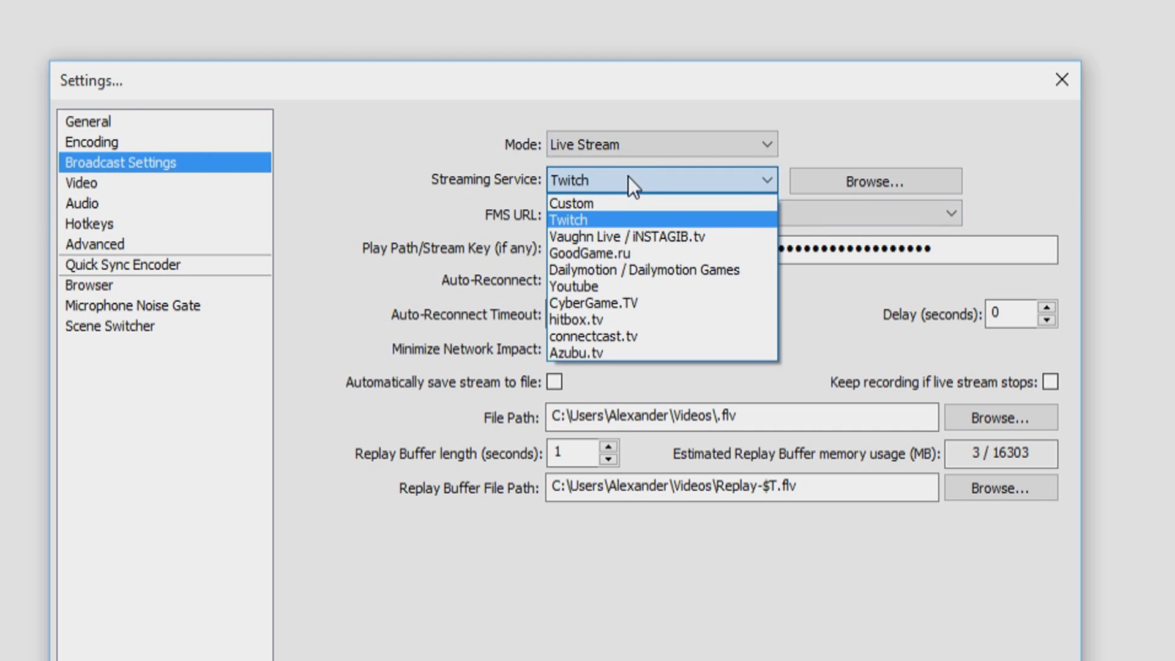
{"action": "left_click", "coordinate": [629, 220]}
{"action": "left_click", "coordinate": [680, 214]}
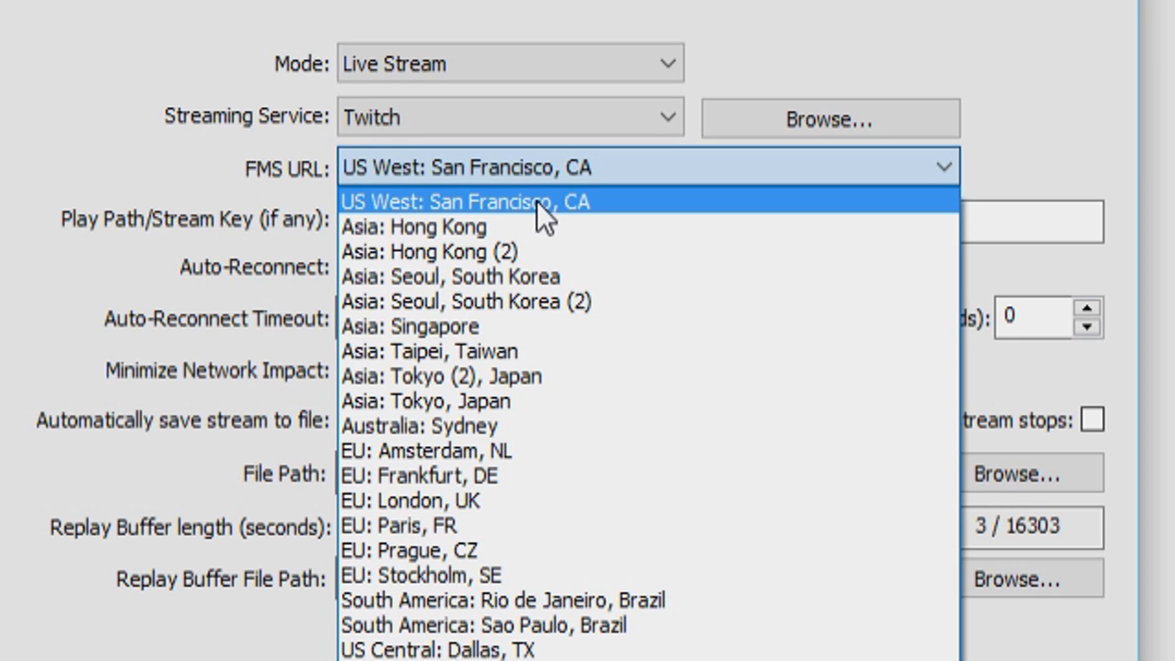
{"action": "left_click", "coordinate": [533, 195]}
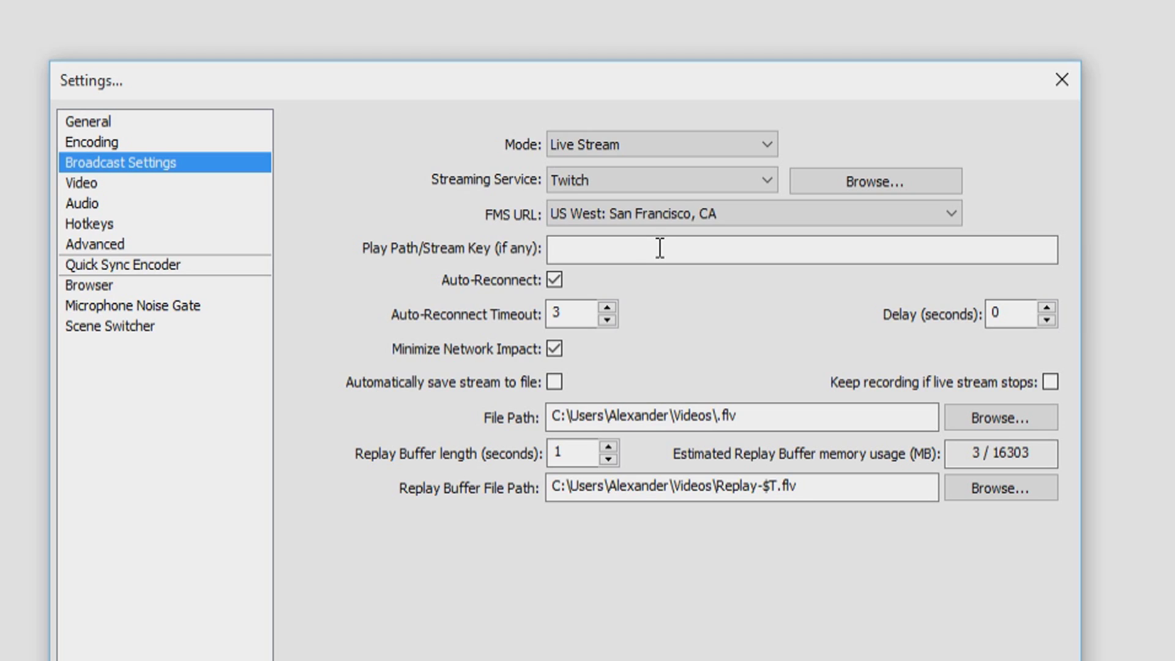
{"action": "left_click", "coordinate": [661, 249]}
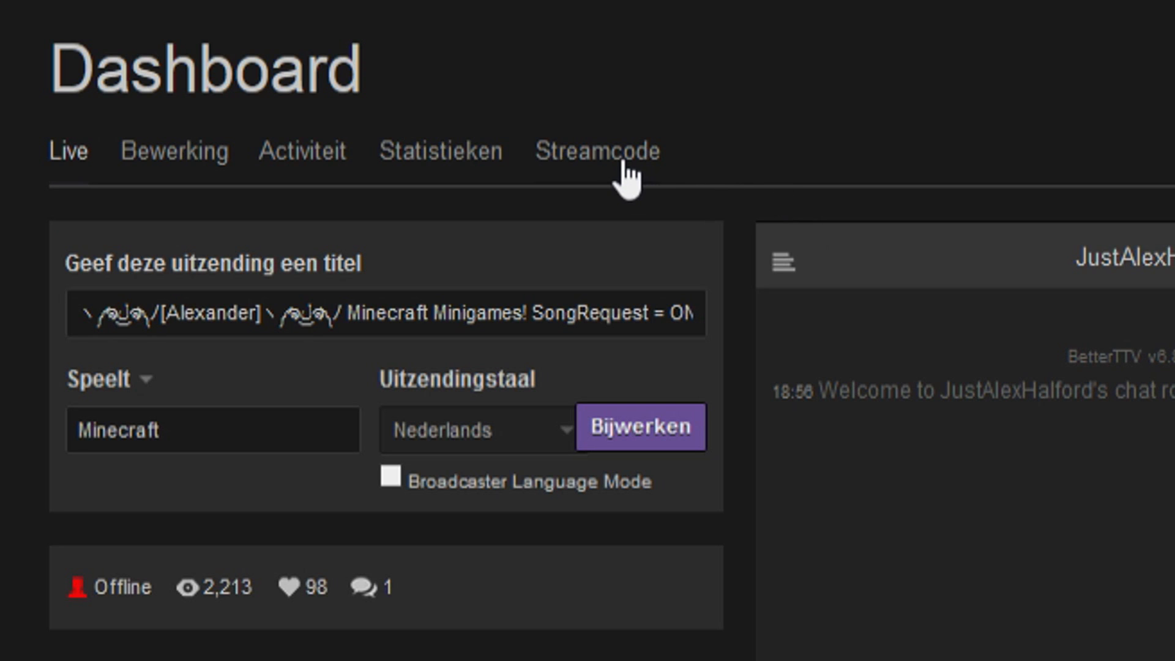
On the Twitch dashboard's Streamcode page, show the stream key and accept the warning
{"action": "left_click", "coordinate": [623, 163]}
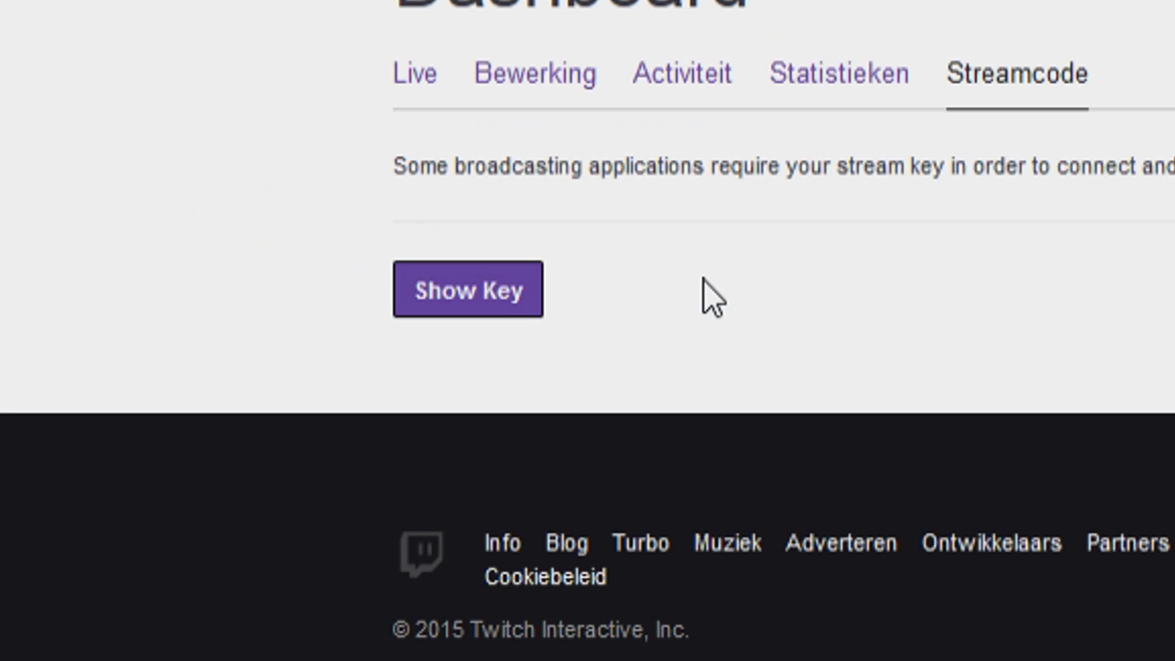
{"action": "left_click", "coordinate": [499, 294]}
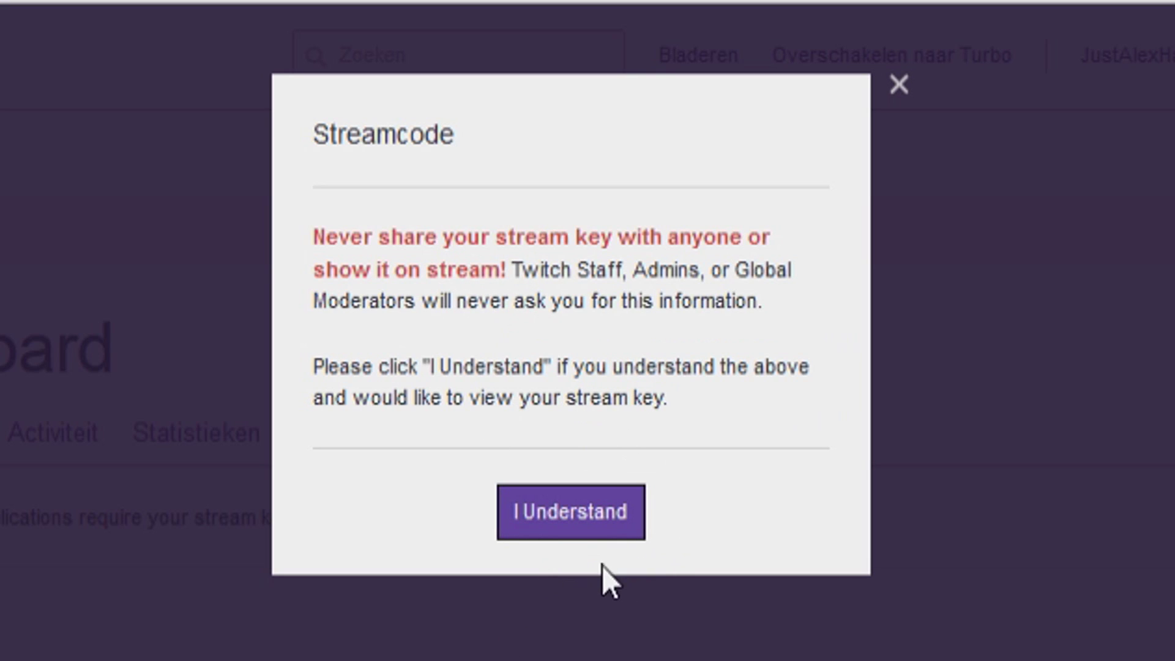
{"action": "left_click", "coordinate": [562, 528]}
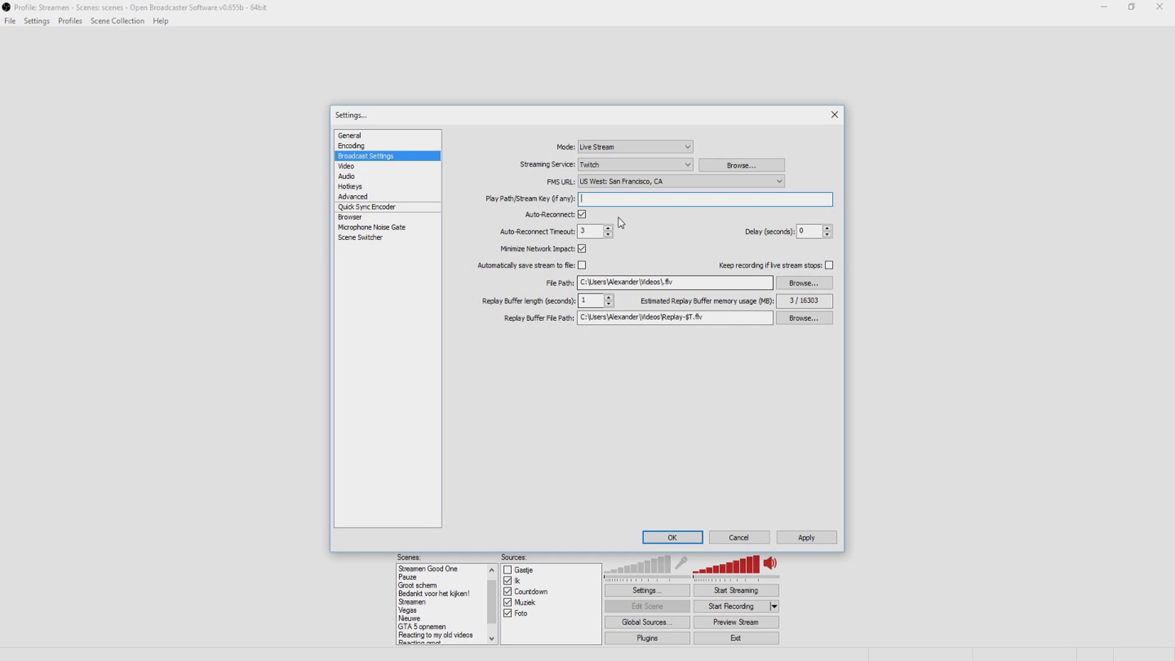
Paste the copied Twitch stream key into the Play Path/Stream Key field
{"action": "left_click", "coordinate": [615, 199]}
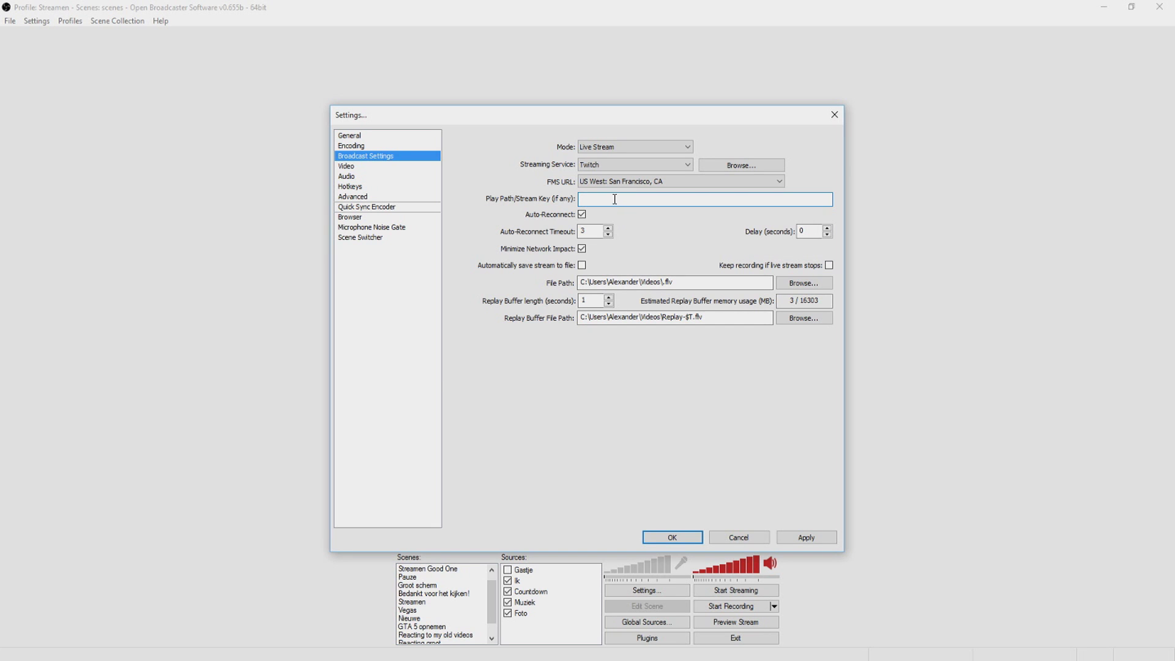
{"action": "key", "text": "ctrl+v"}
Check the Video settings: keep the current adapter, 1920x1080 base resolution and 30 FPS
{"action": "left_click", "coordinate": [391, 168]}
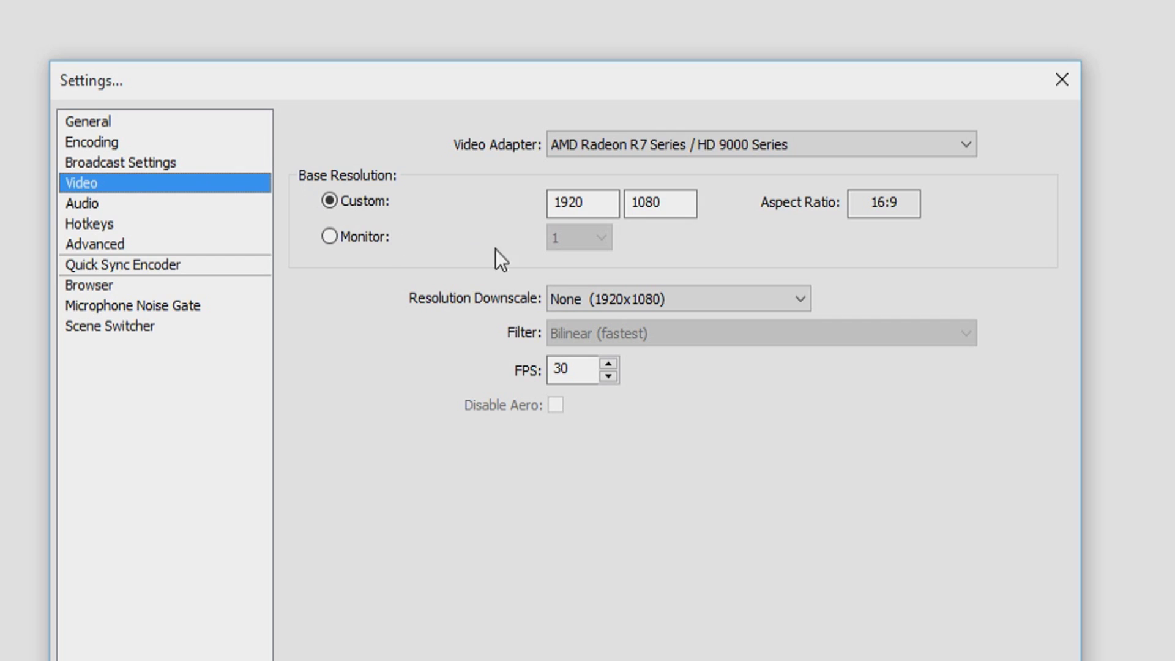
{"action": "left_click", "coordinate": [642, 147]}
{"action": "left_click", "coordinate": [666, 146]}
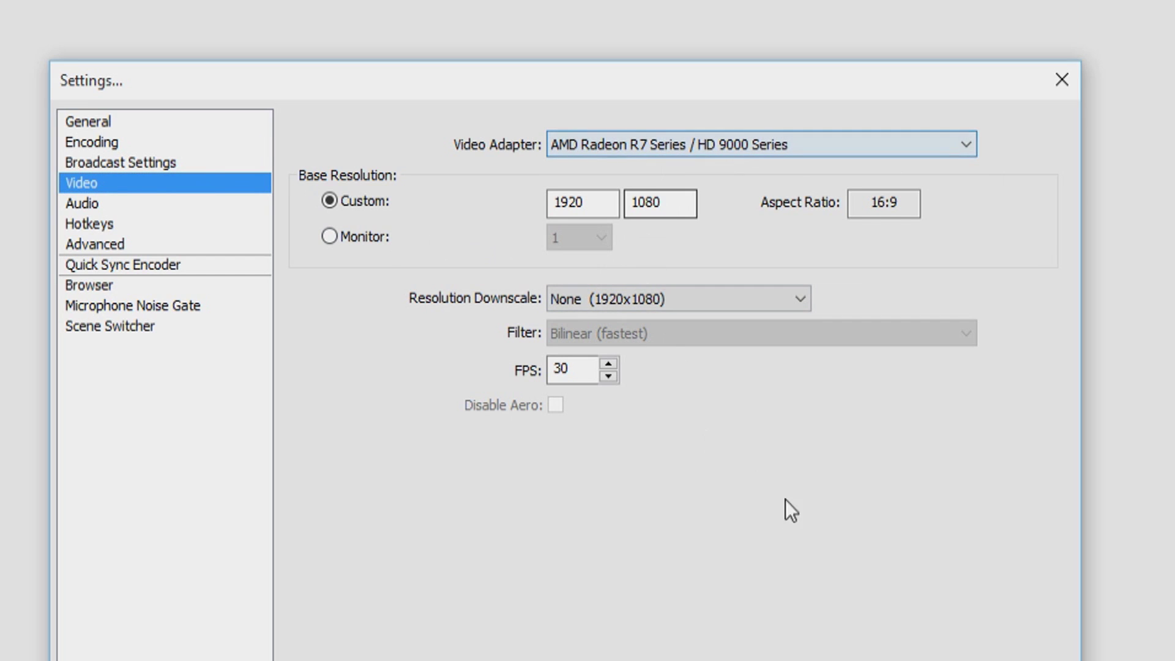
{"action": "left_click", "coordinate": [689, 142]}
{"action": "left_click", "coordinate": [689, 142]}
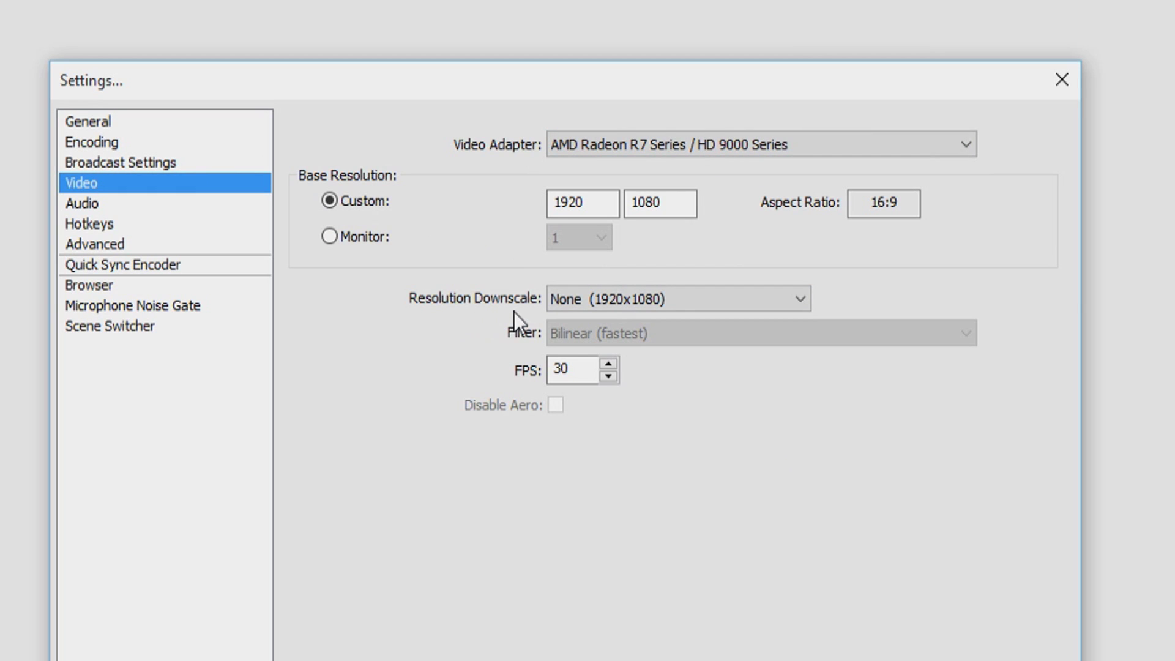
{"action": "left_click", "coordinate": [593, 368]}
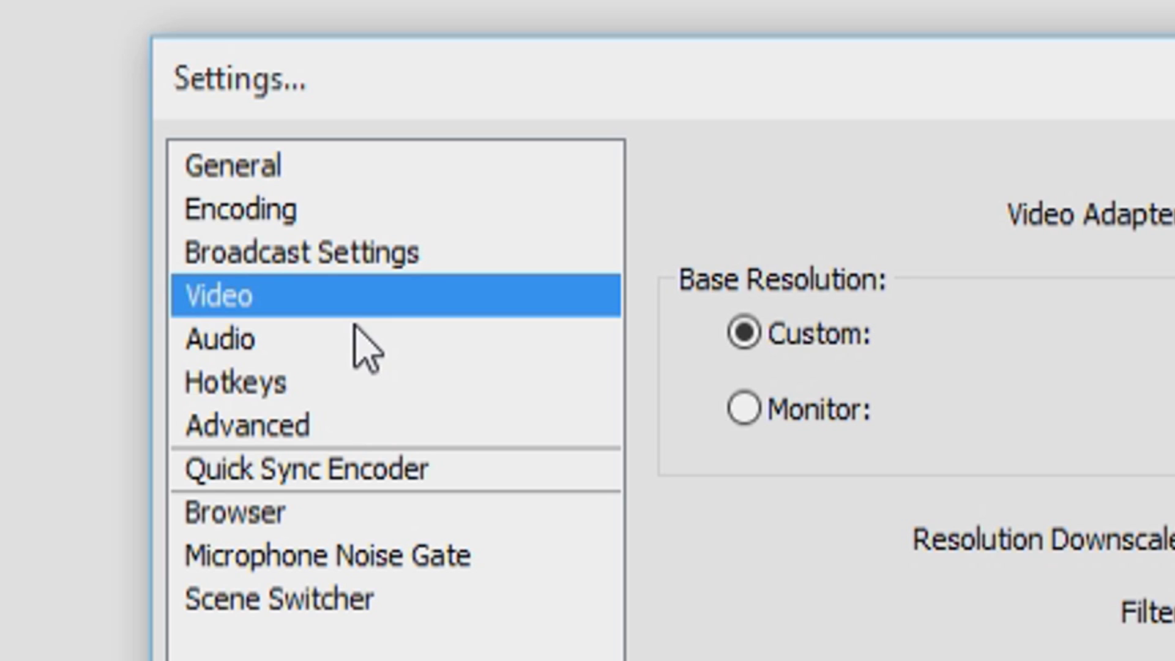
{"action": "left_click", "coordinate": [137, 205]}
Keep the Realtek speakers as desktop audio and the Samson C01U Pro Mic as microphone
{"action": "left_click", "coordinate": [622, 147]}
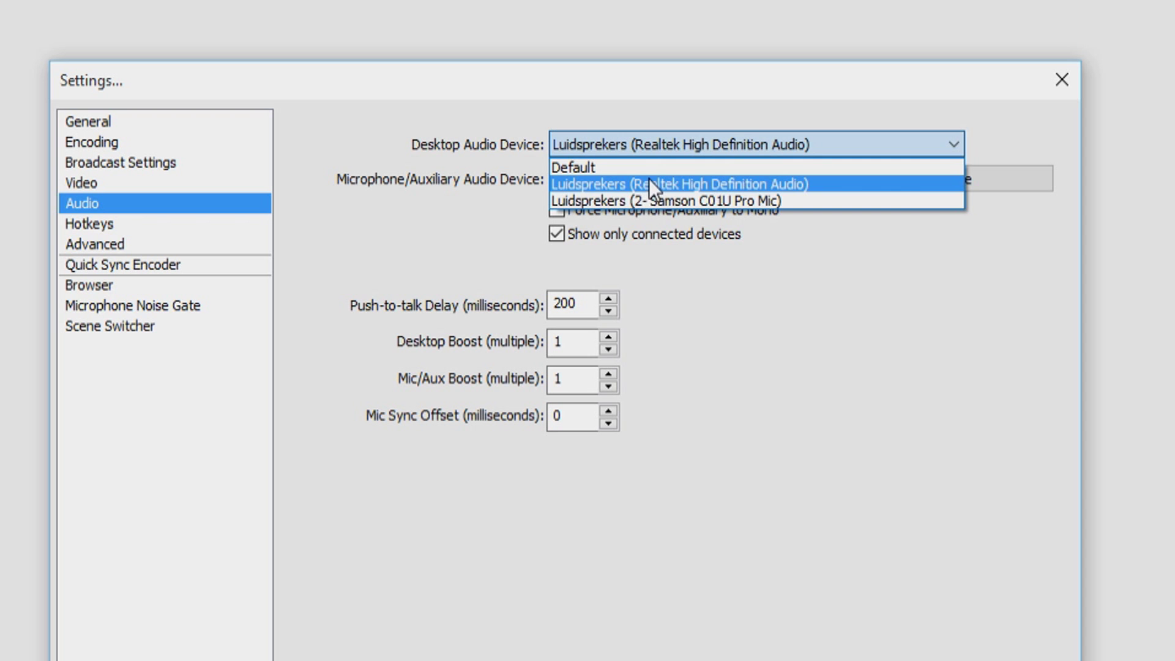
{"action": "left_click", "coordinate": [648, 178]}
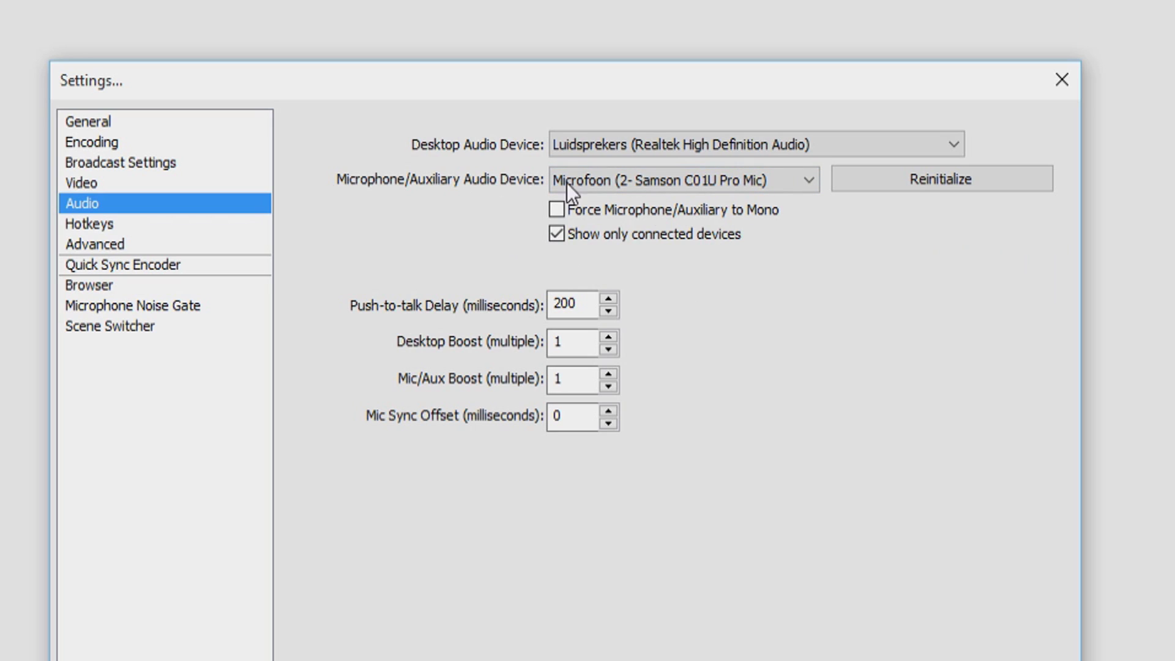
{"action": "left_click", "coordinate": [639, 179]}
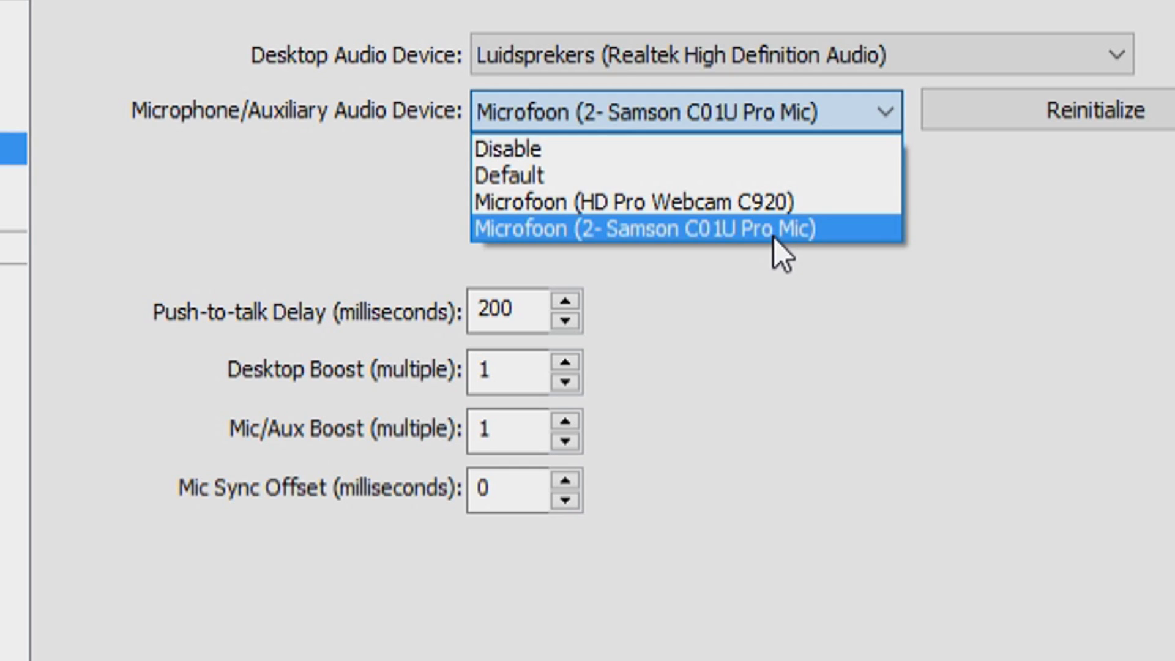
{"action": "left_click", "coordinate": [773, 236]}
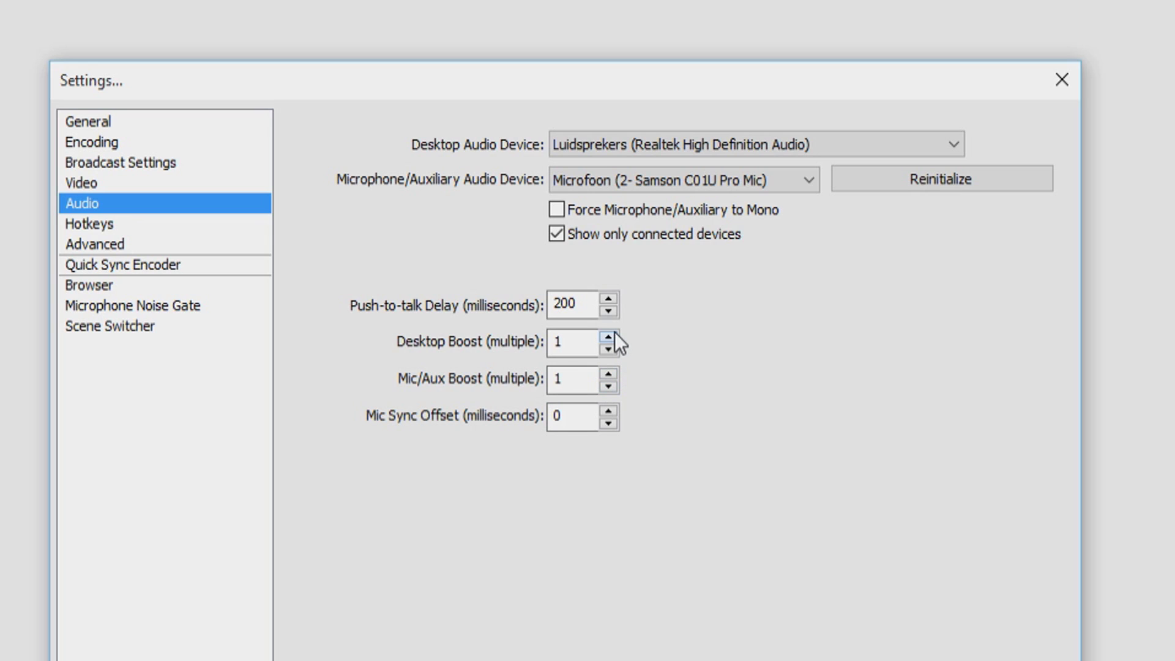
Nudge the Mic/Aux Boost up and then back down to 1
{"action": "left_click", "coordinate": [608, 374]}
{"action": "left_click", "coordinate": [608, 373]}
{"action": "left_click", "coordinate": [609, 373]}
{"action": "left_click", "coordinate": [608, 373]}
{"action": "left_click", "coordinate": [608, 387]}
{"action": "left_click", "coordinate": [609, 386]}
{"action": "left_click", "coordinate": [614, 388]}
{"action": "left_click", "coordinate": [615, 388]}
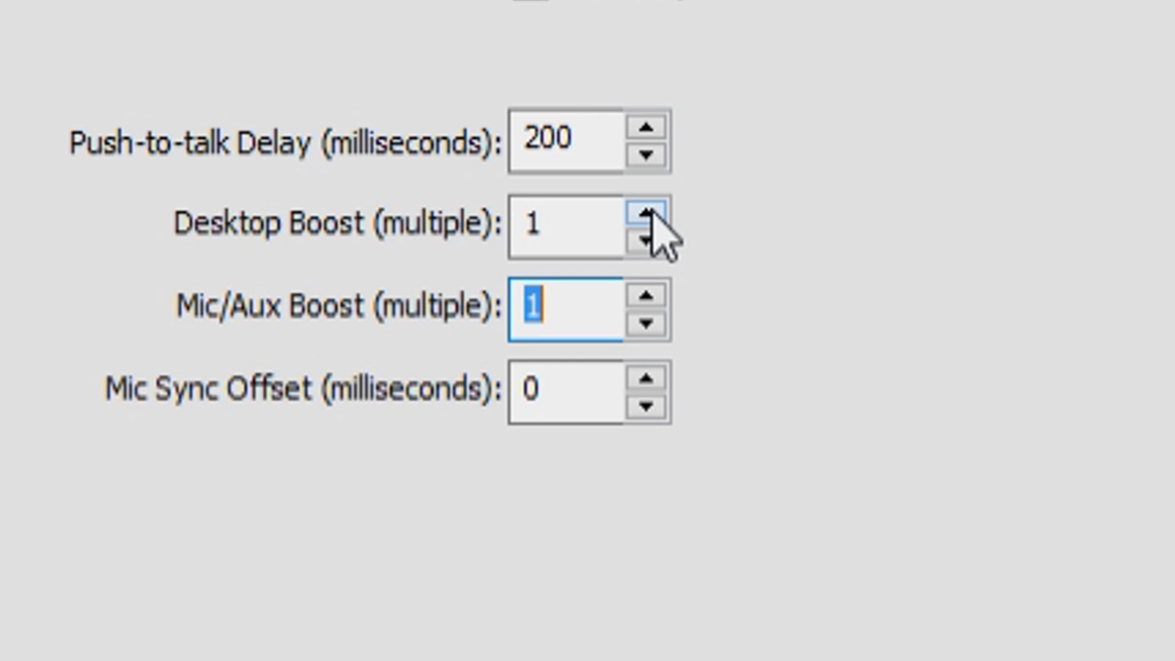
Return Desktop Boost to 1, apply the audio changes, review Advanced settings, and save everything
{"action": "left_click", "coordinate": [609, 336]}
{"action": "left_click", "coordinate": [609, 349]}
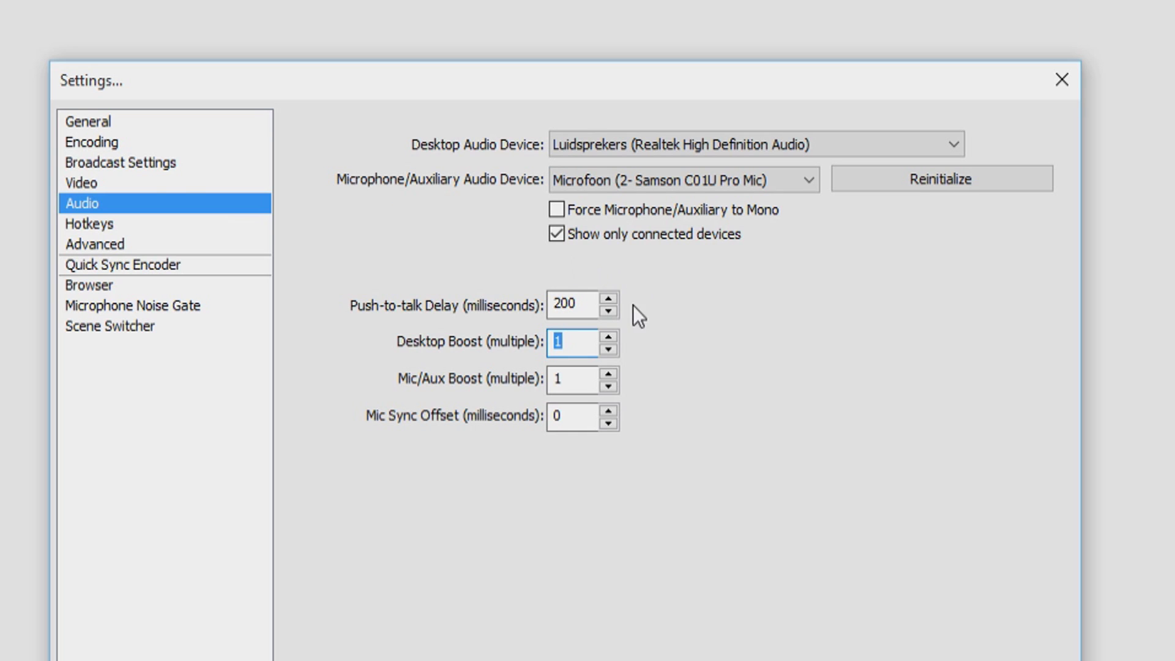
{"action": "left_click", "coordinate": [179, 244]}
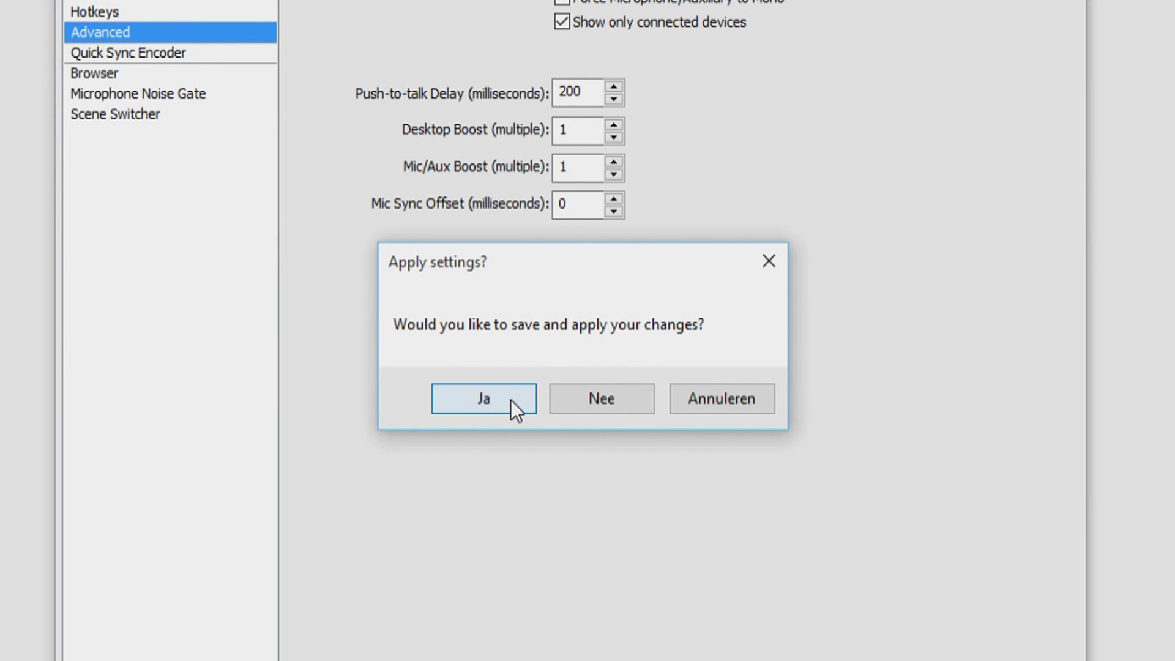
{"action": "left_click", "coordinate": [514, 615]}
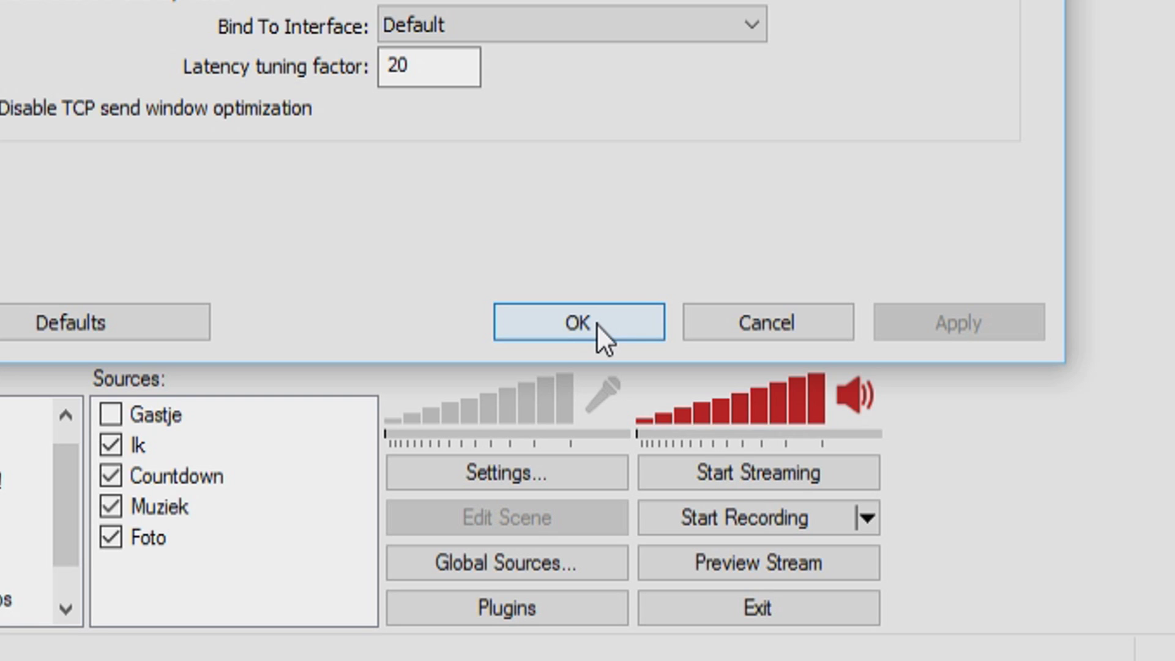
{"action": "left_click", "coordinate": [598, 325]}
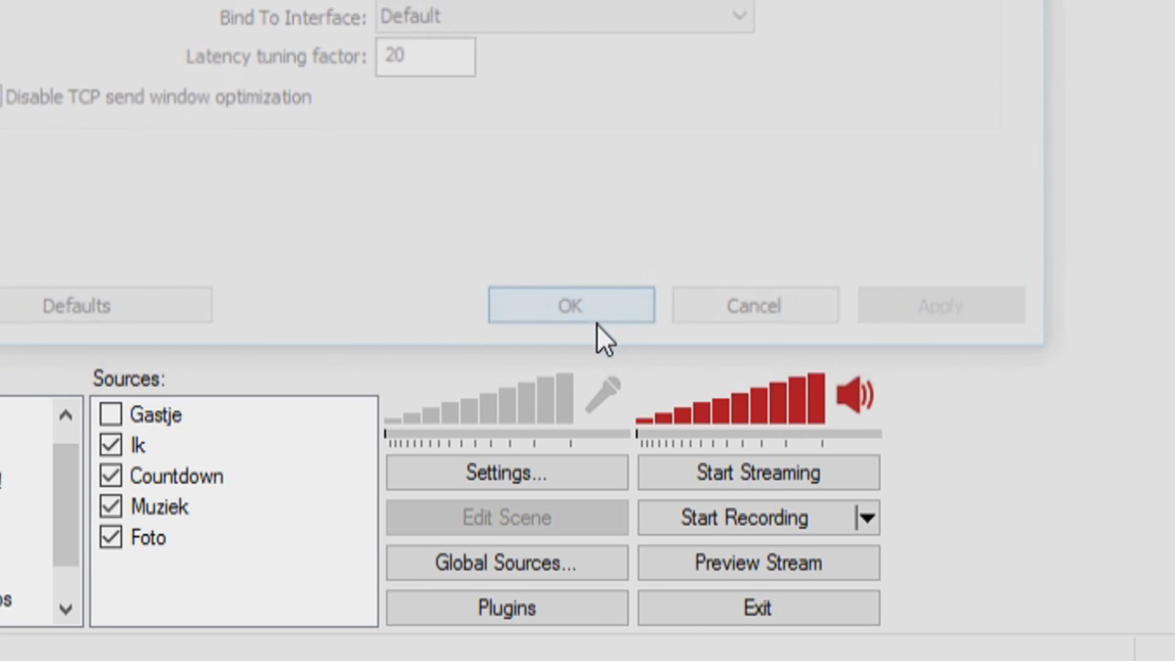